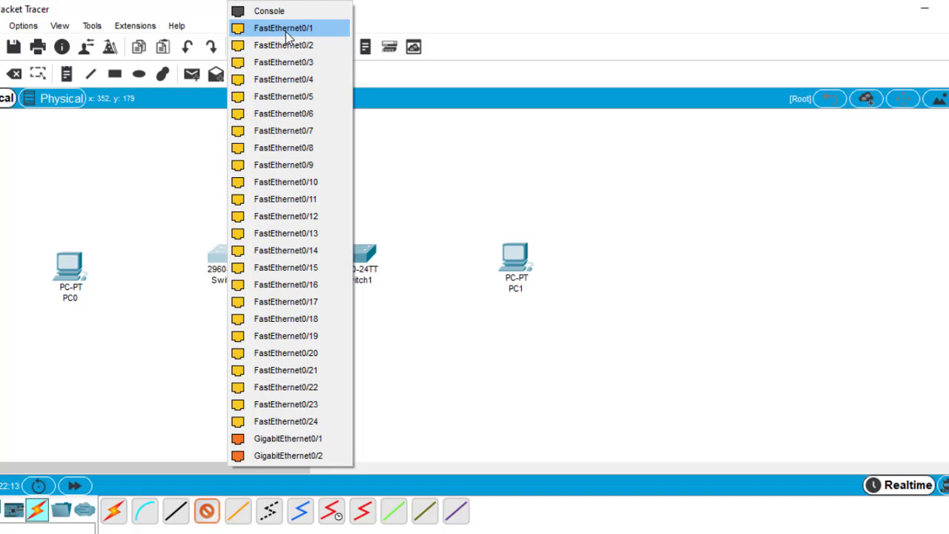
Connect Switch0's FastEthernet0/1 to Switch1's FastEthernet0/1 with a copper cross-over cable
click(286, 33)
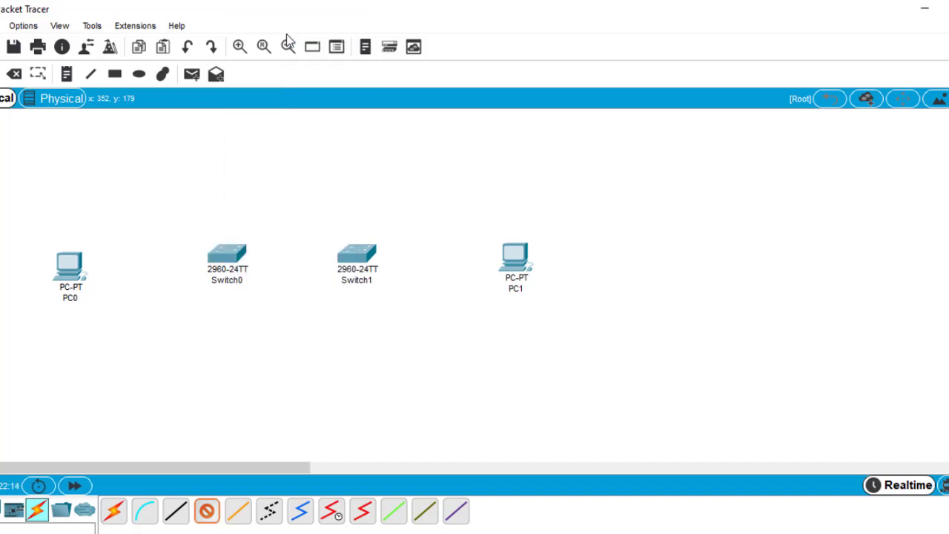
click(361, 259)
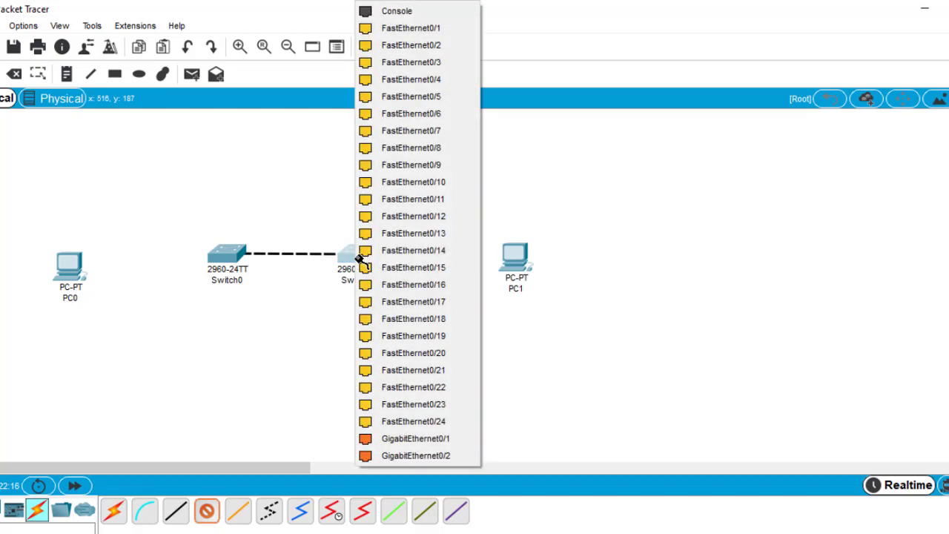
click(406, 29)
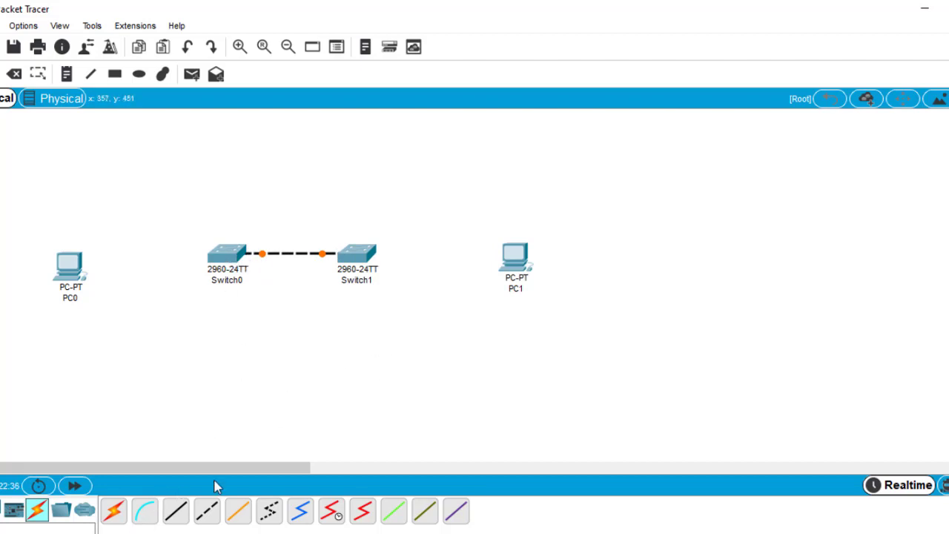
Connect Switch1's FastEthernet0/2 to PC1's FastEthernet0 with a copper straight-through cable
click(175, 512)
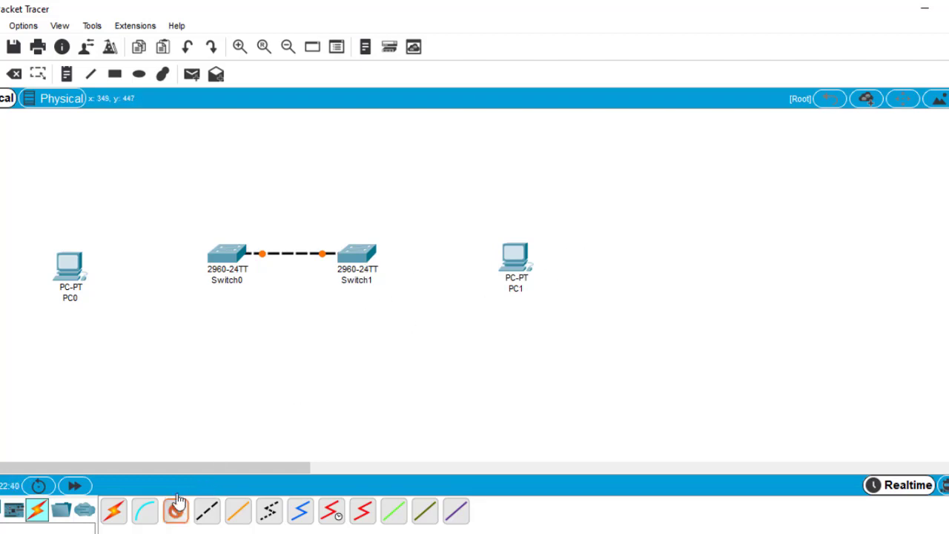
click(368, 254)
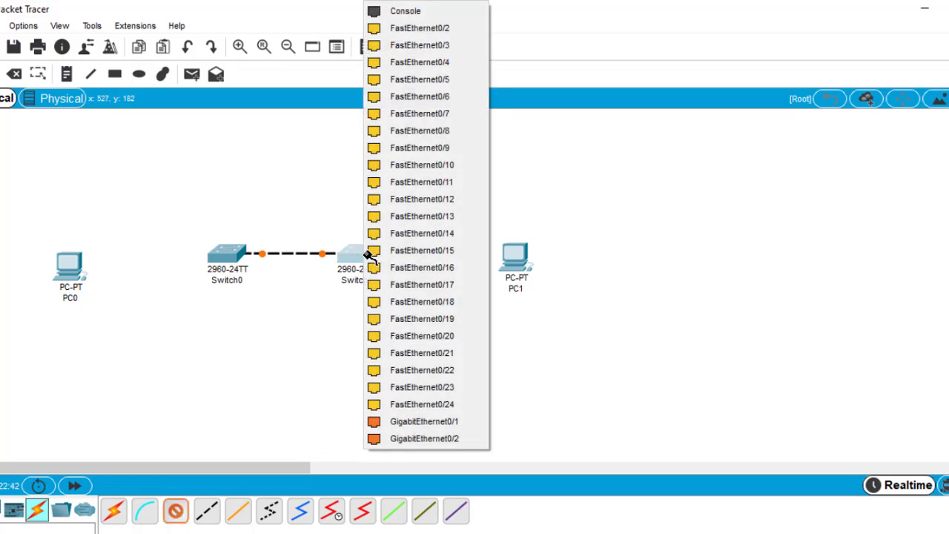
click(418, 29)
click(513, 256)
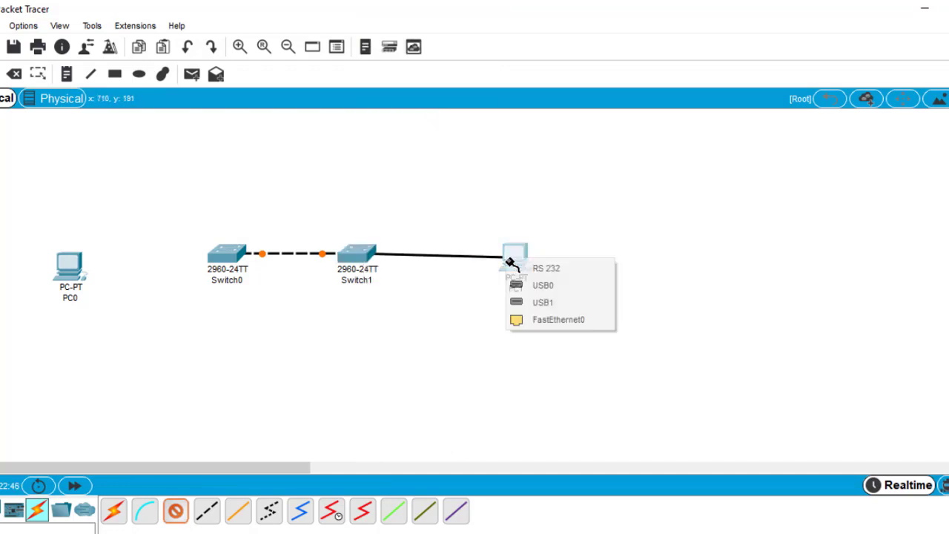
click(554, 321)
Connect Switch0's FastEthernet0/2 to PC0's FastEthernet0 with a copper straight-through cable
click(177, 517)
click(223, 256)
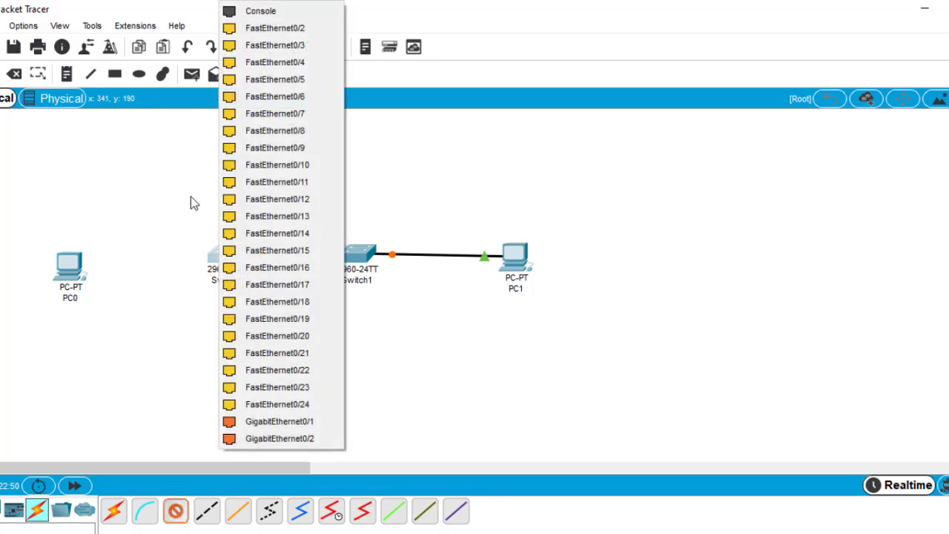
click(290, 27)
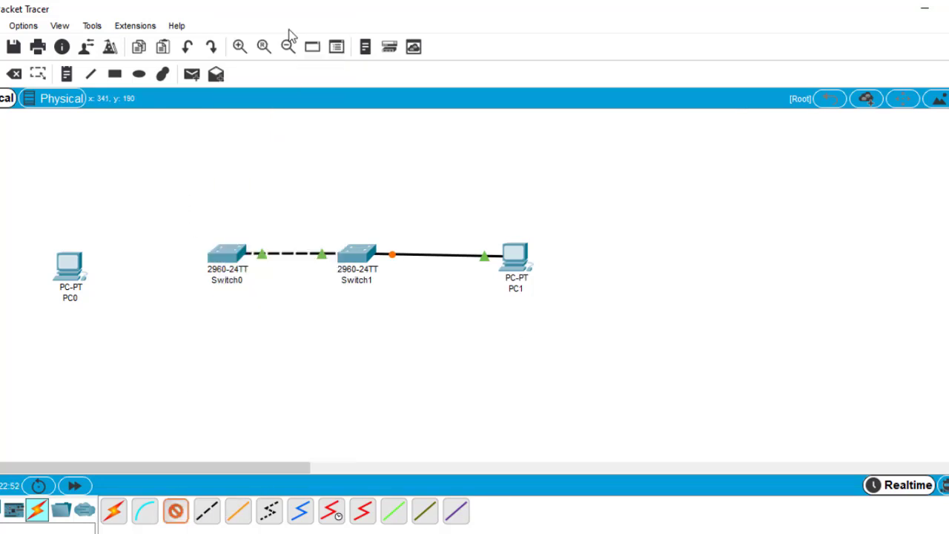
click(66, 268)
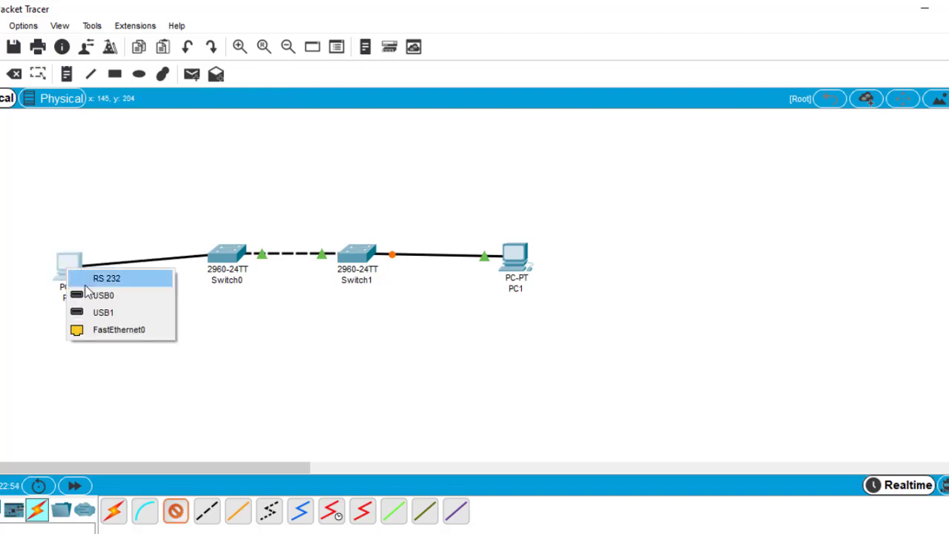
click(115, 330)
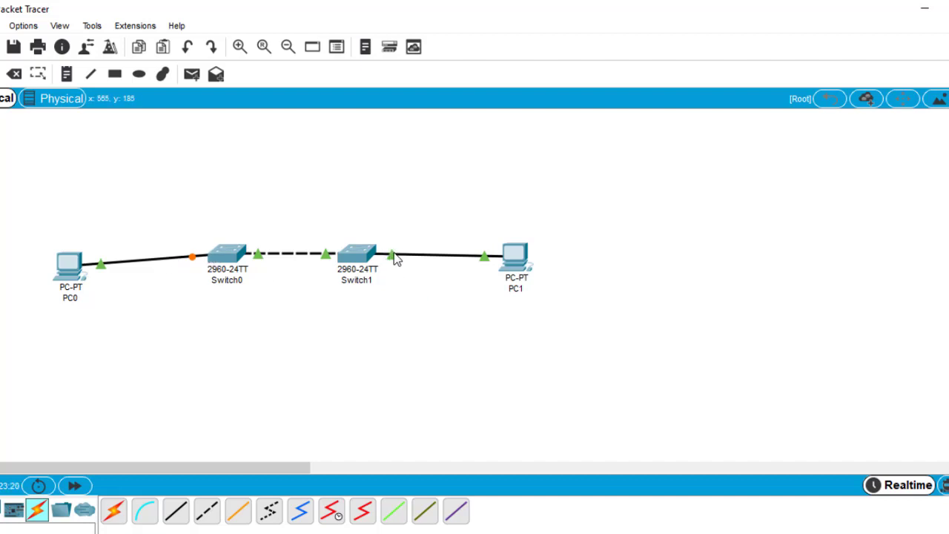
Open Switch1's command line interface and enter privileged mode with the command en
mouse_move(401, 257)
click(356, 261)
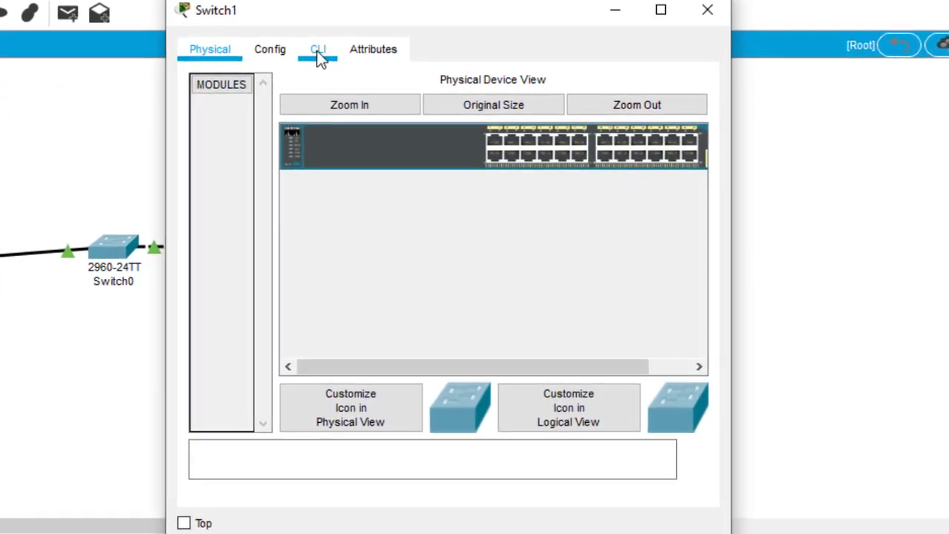
click(383, 103)
key(Return)
key(Return)
key(Return)
key(Return)
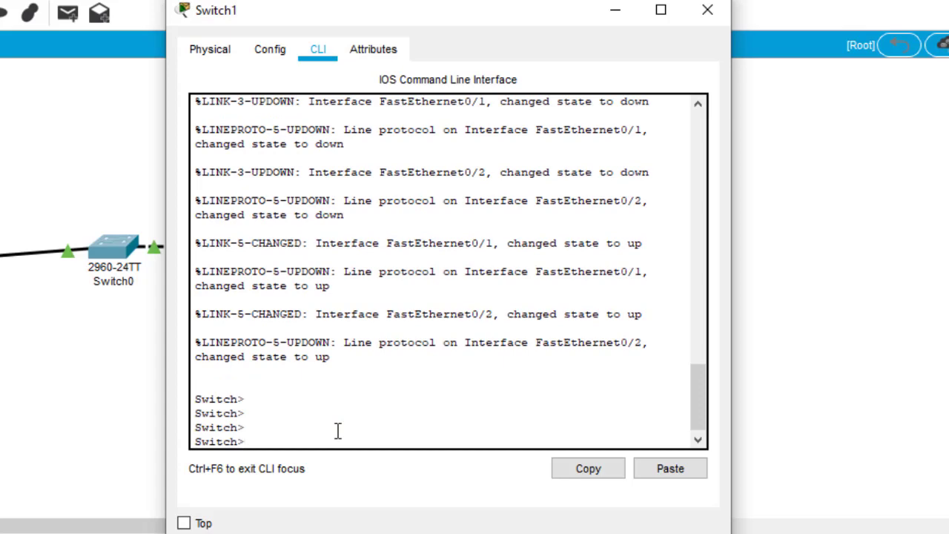
text(en)
key(Return)
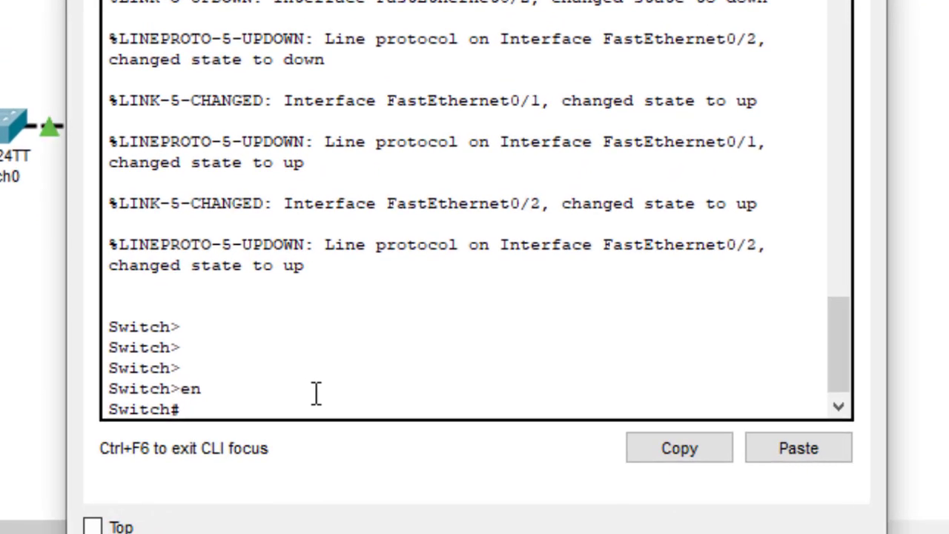
key(Return)
key(Return)
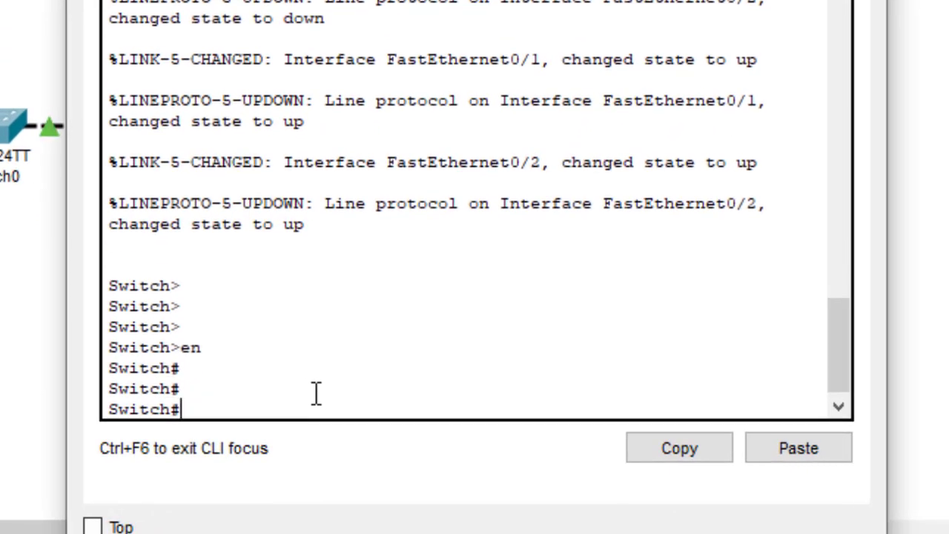
Enter global configuration mode on Switch1 with the command config t
text(config t)
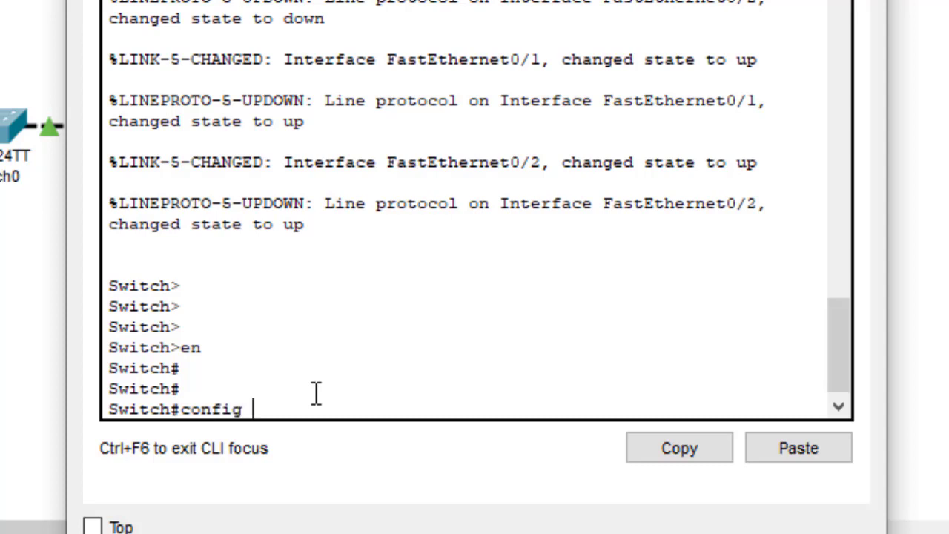
key(Return)
key(Return)
key(Return)
key(Return)
key(Return)
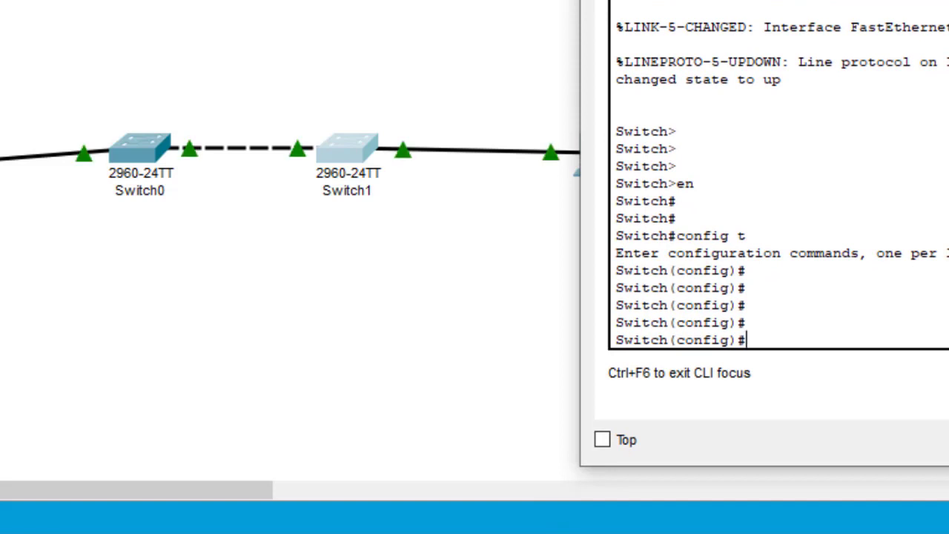
Check the port labels on the link between the switches and enter interface configuration on Switch1 with int fa0/1
click(397, 234)
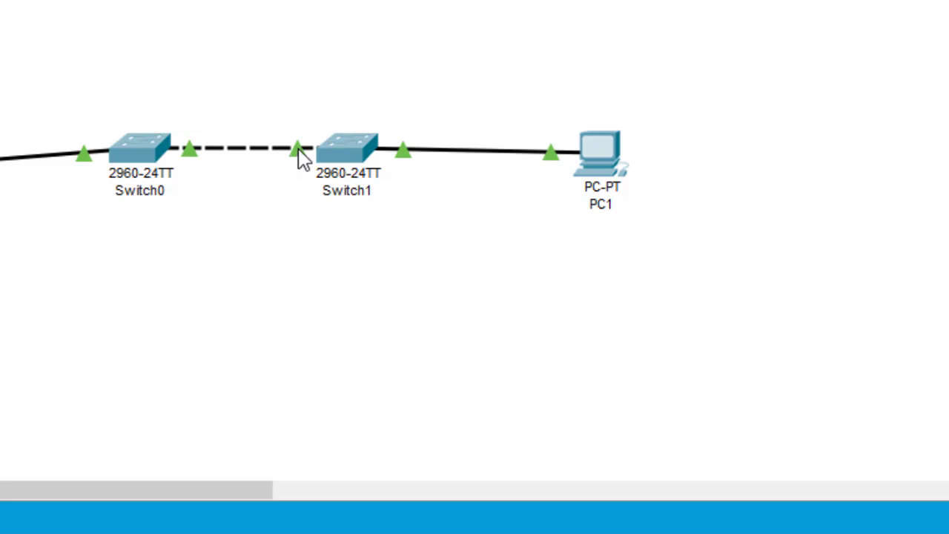
mouse_move(298, 153)
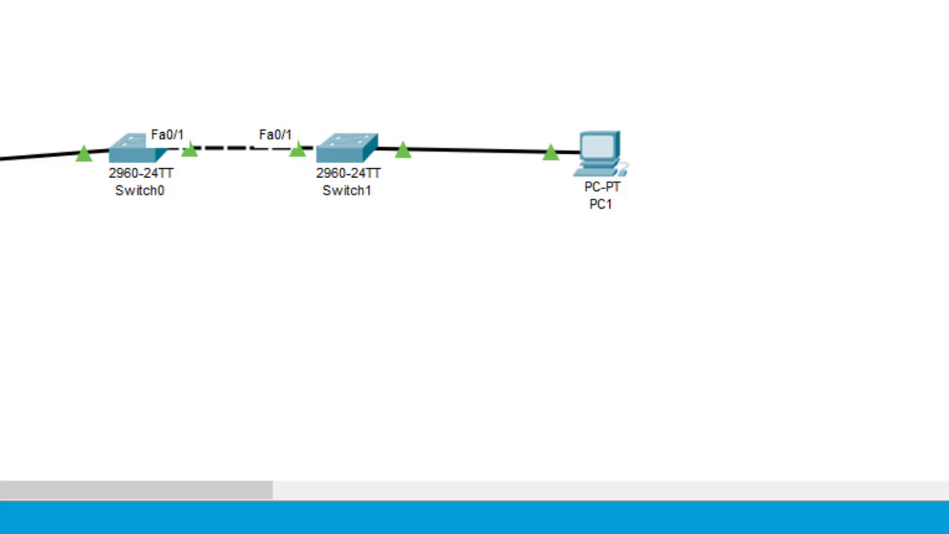
mouse_move(521, 523)
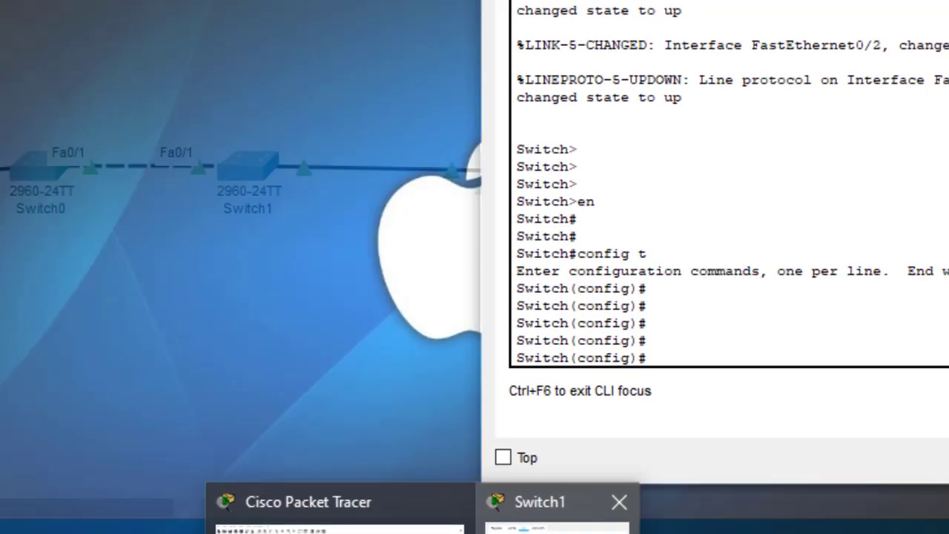
click(654, 512)
text(int)
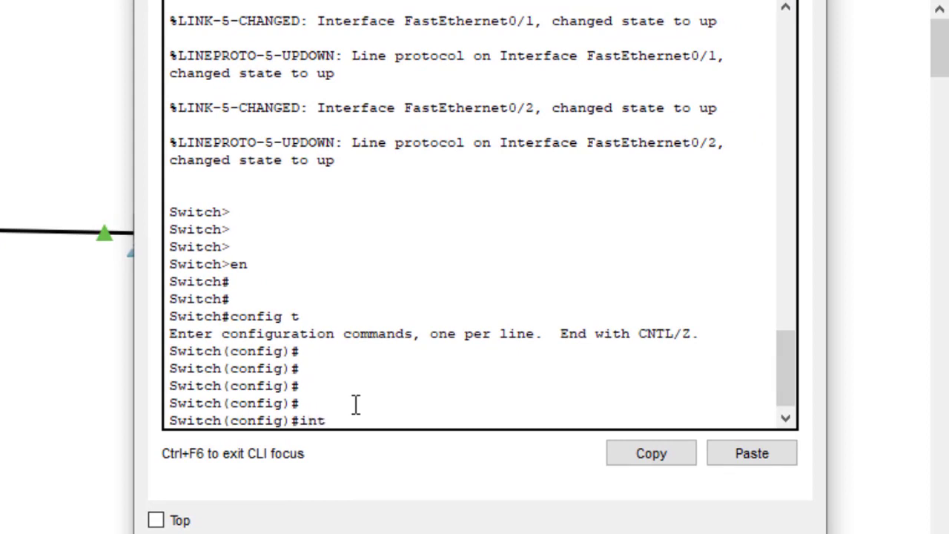
text( fa0/1)
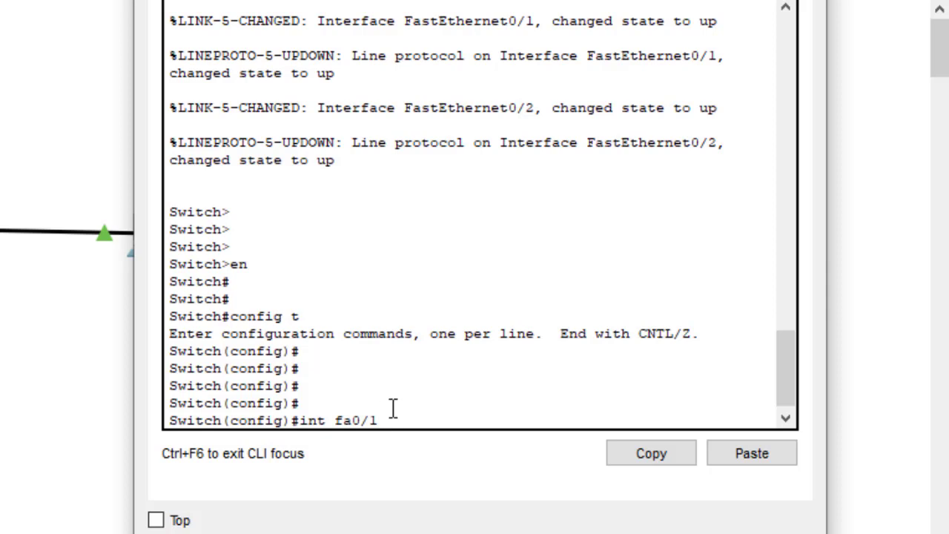
key(Return)
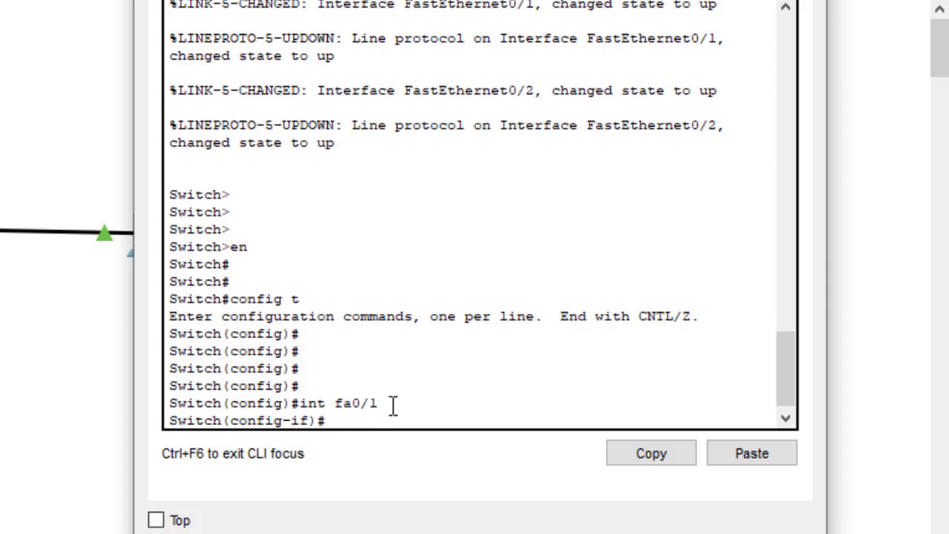
key(Return)
key(Return)
key(Return)
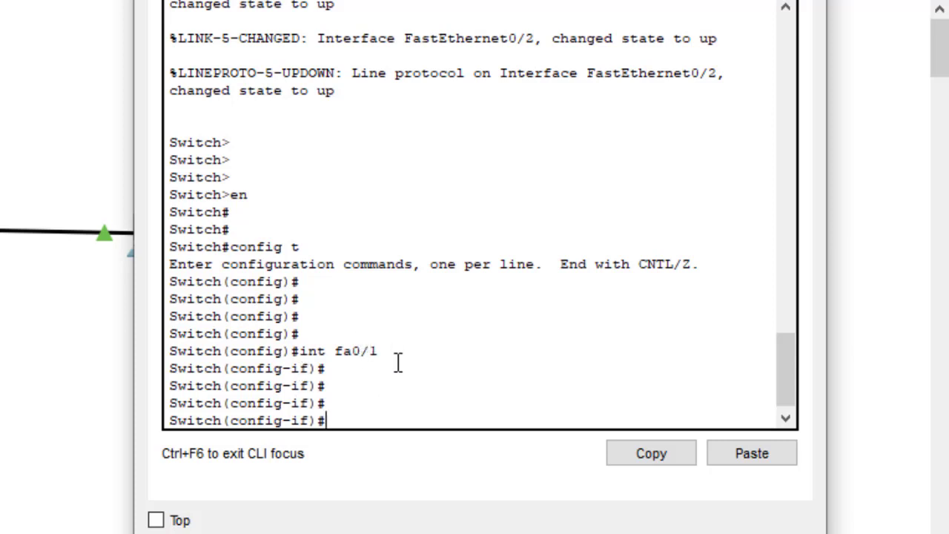
Set Switch1's fa0/1 interface to trunk mode with switchport mode trunk
text(swit)
key(Tab)
text(mo)
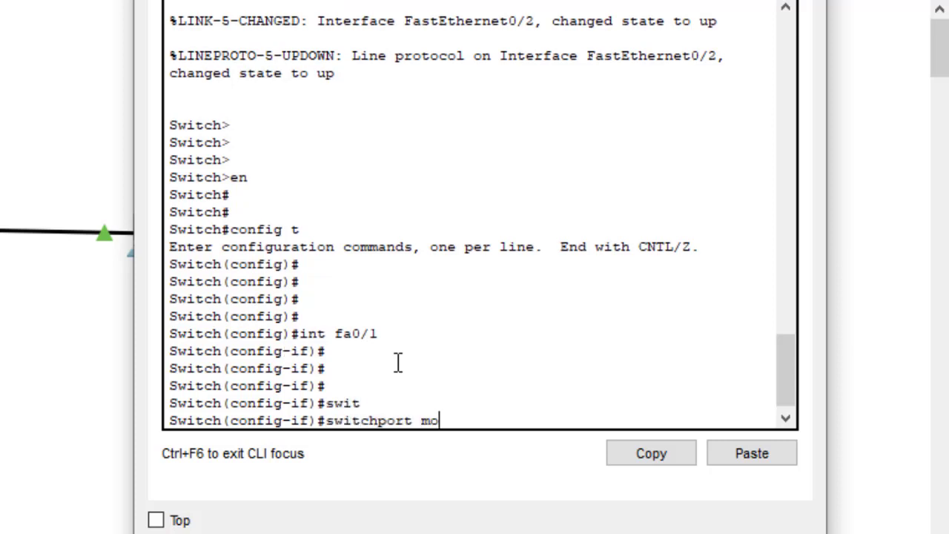
text(d)
key(Tab)
text(trunk)
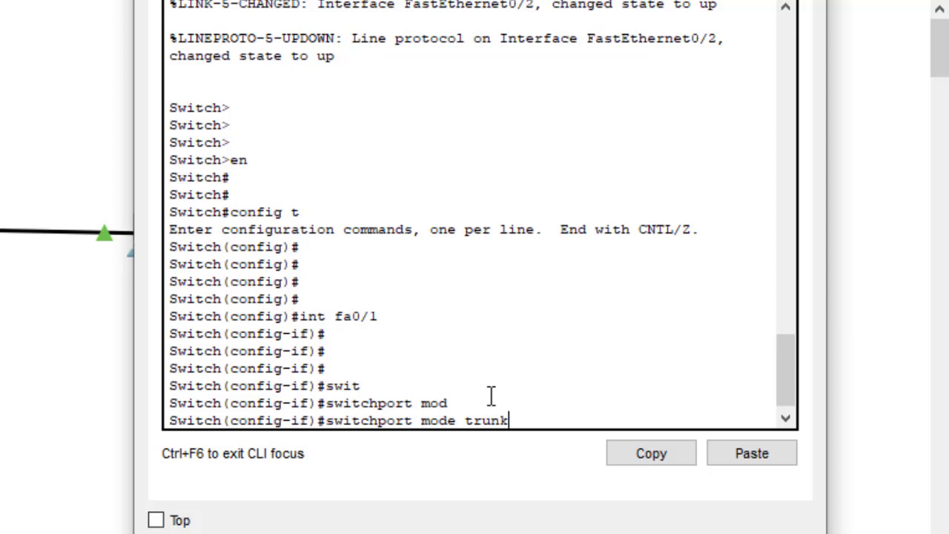
key(Return)
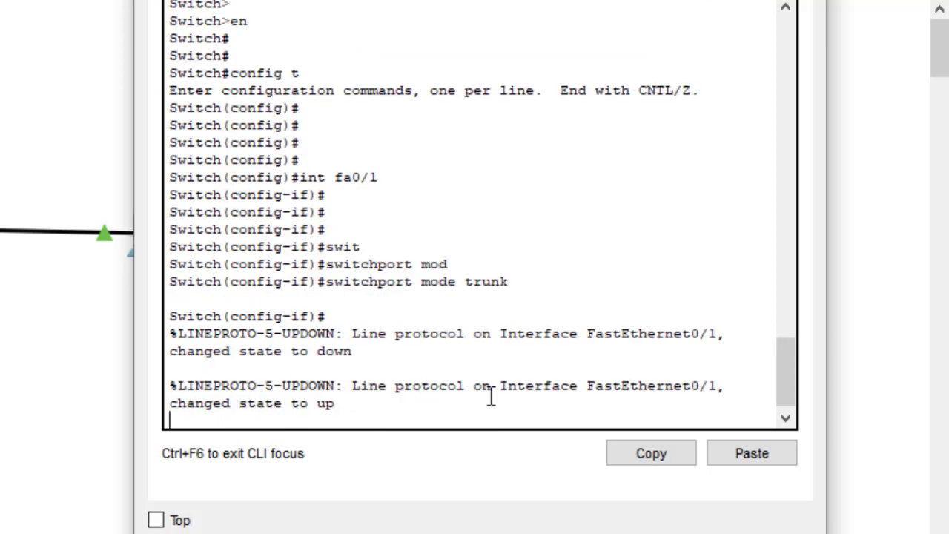
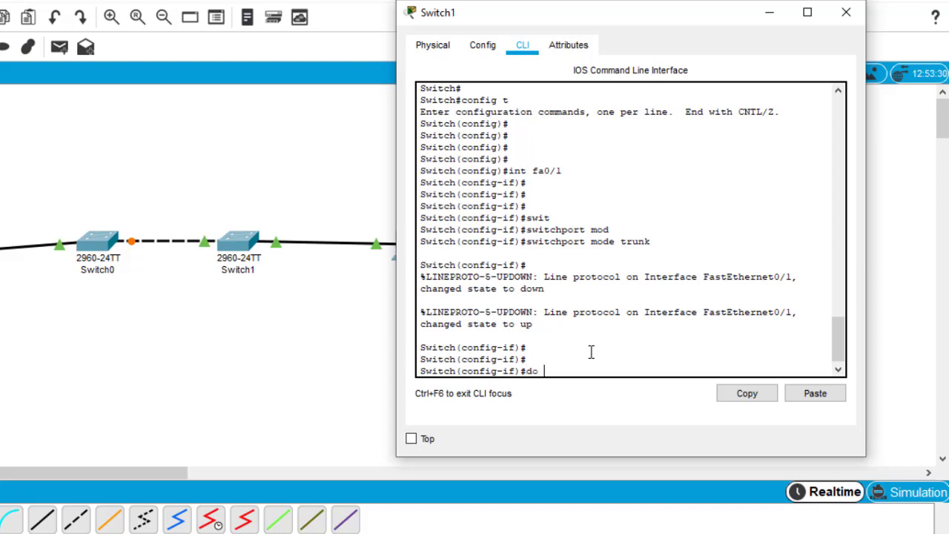
Save Switch1's running configuration from interface mode with the command do wr
text(wr)
key(Return)
key(Return)
key(Return)
key(Return)
key(Return)
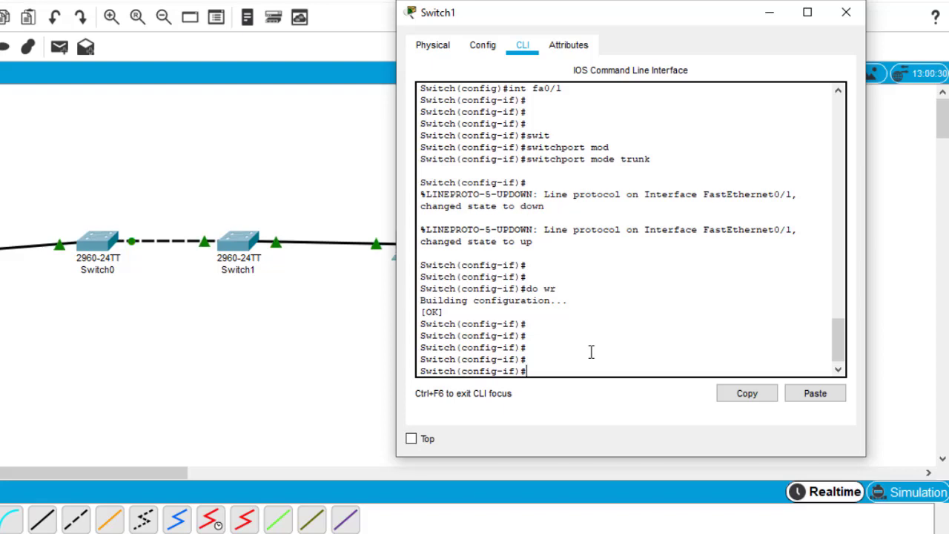
Run do show int trunk on Switch1 and examine the port, mode, encapsulation and status columns
text(don)
key(BackSpace)
text(show )
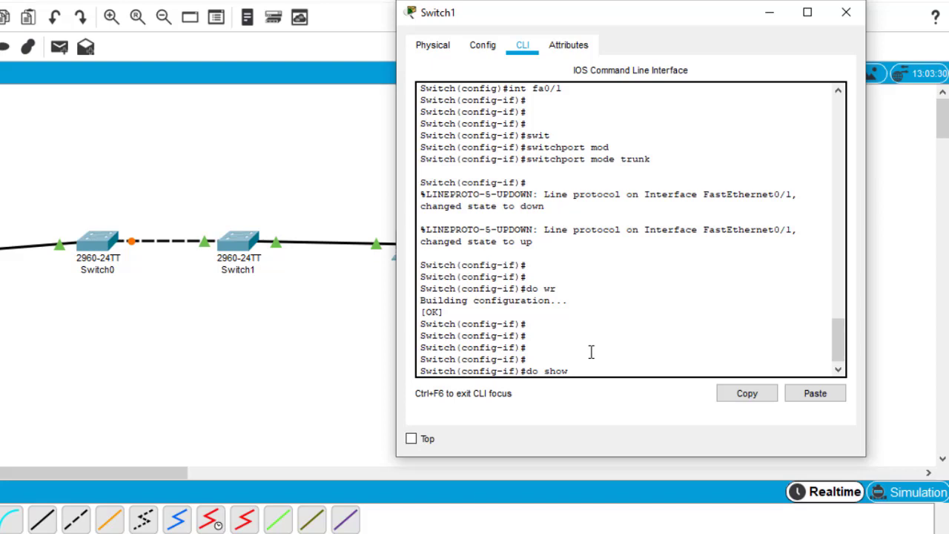
text(int trunk)
key(Return)
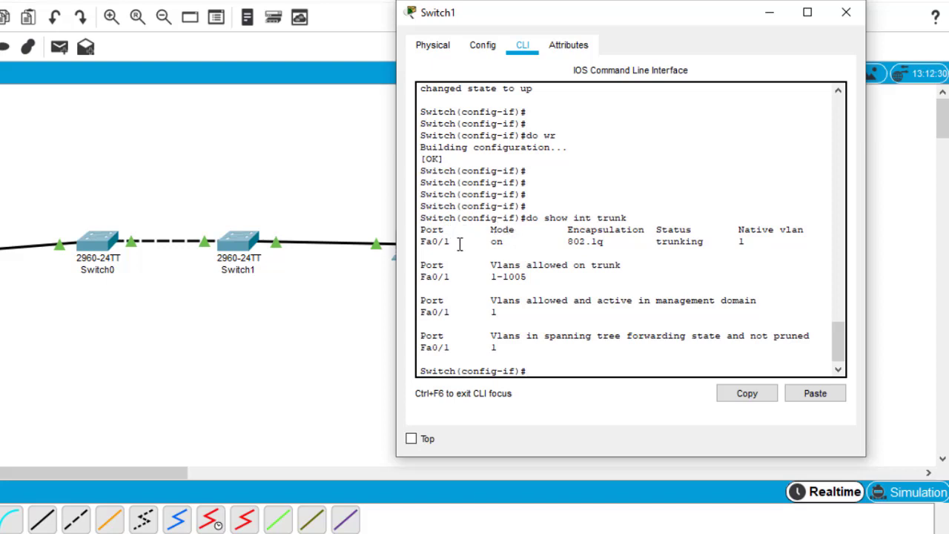
drag(457, 240, 419, 242)
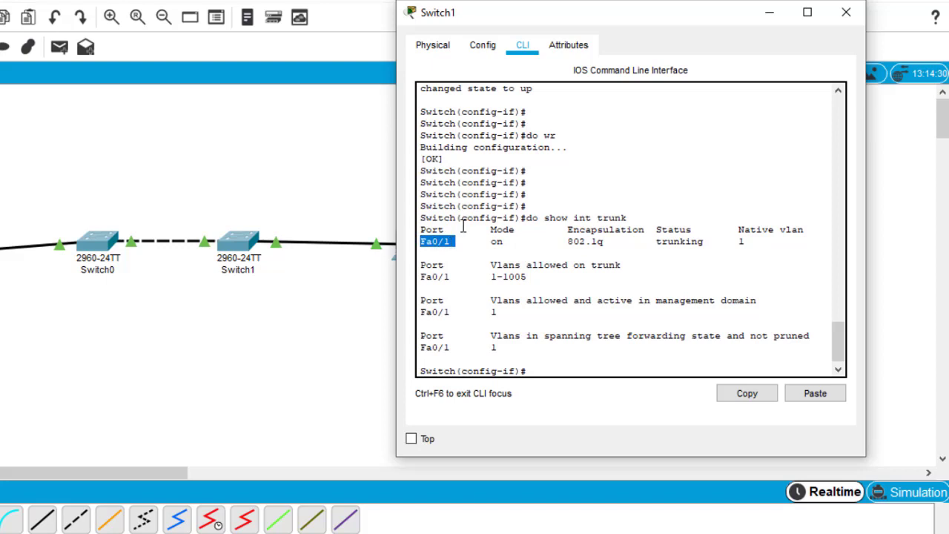
drag(509, 241, 492, 242)
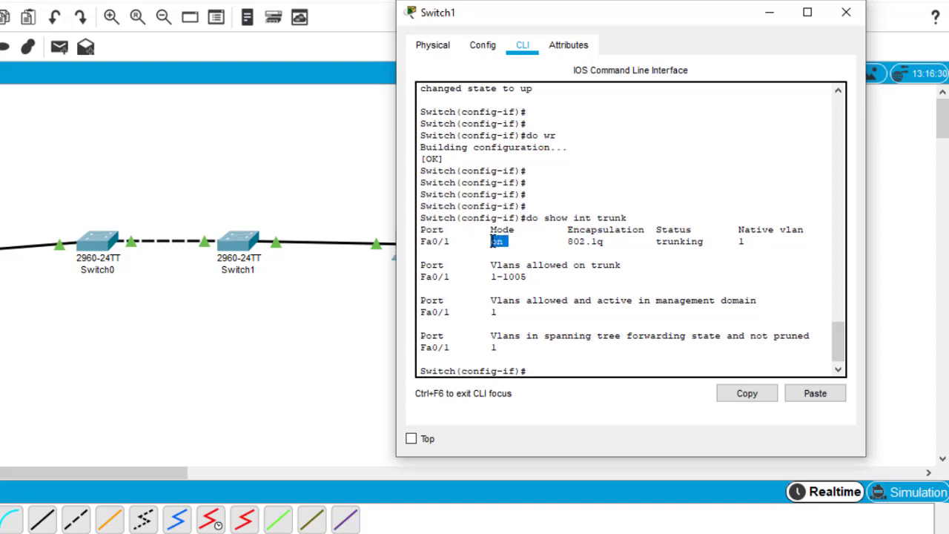
drag(491, 242, 508, 230)
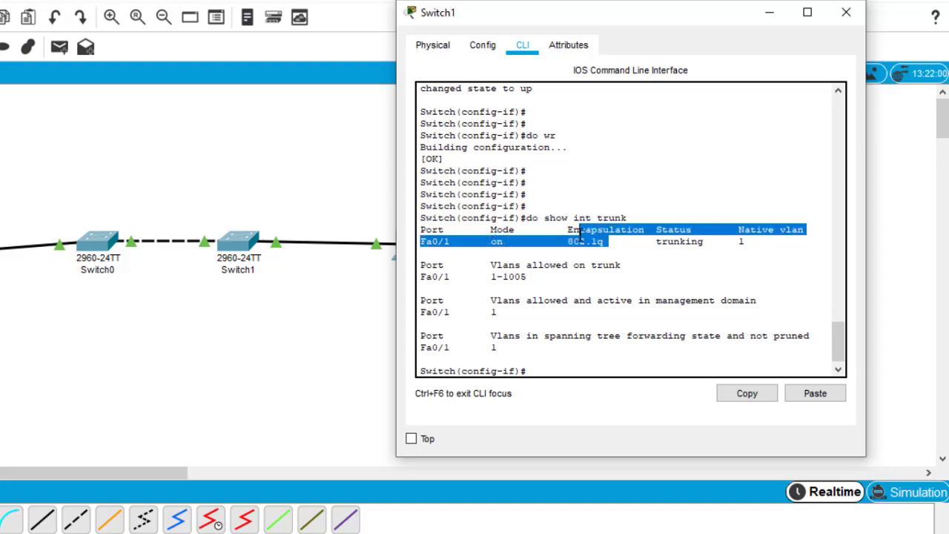
click(693, 243)
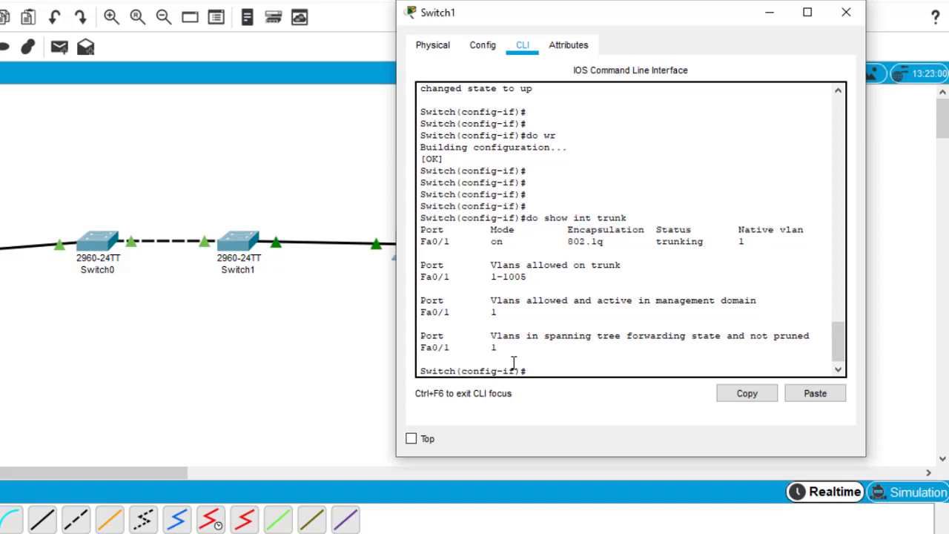
Save Switch1's configuration once more with do wr after the trunk check
key(Return)
key(Return)
key(Return)
text(do wr)
key(Return)
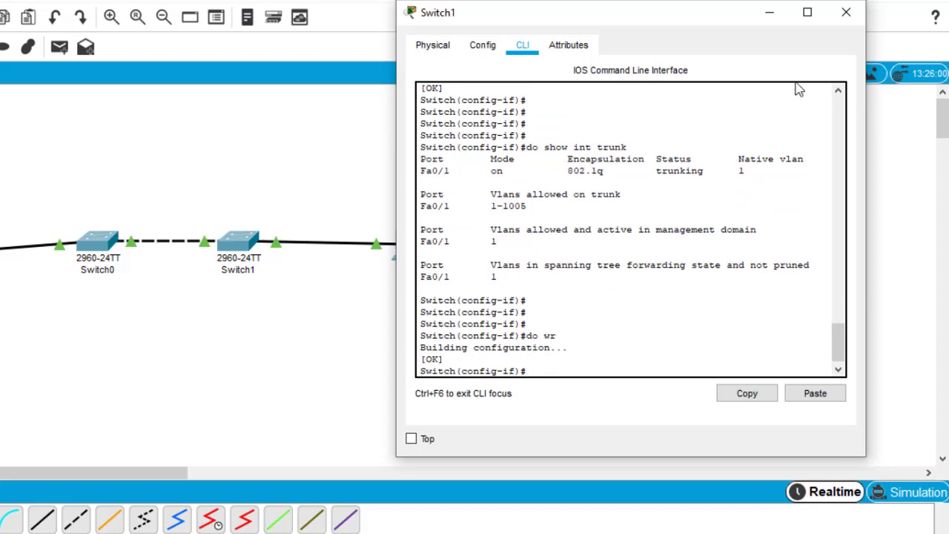
Close Switch1's window and open the command line of Switch0, bringing up its Switch> prompt
click(845, 12)
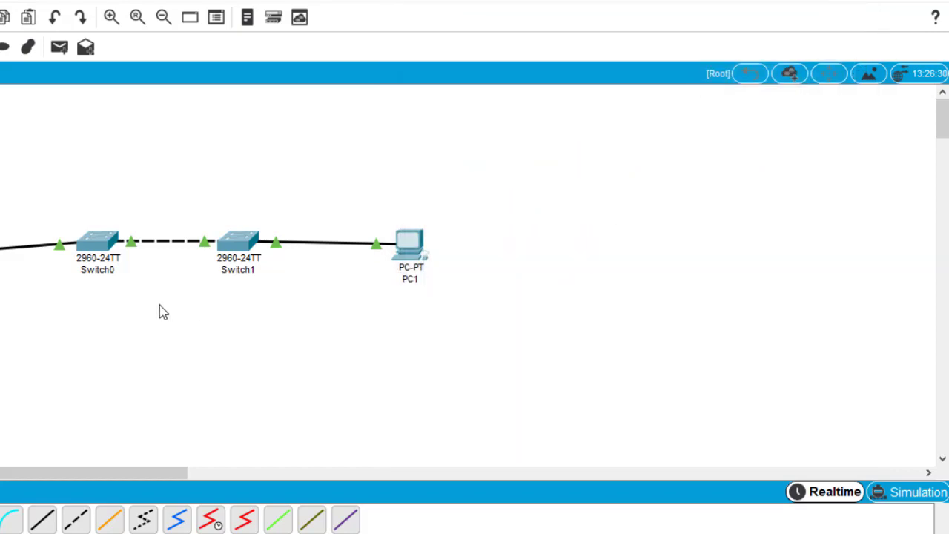
double_click(96, 248)
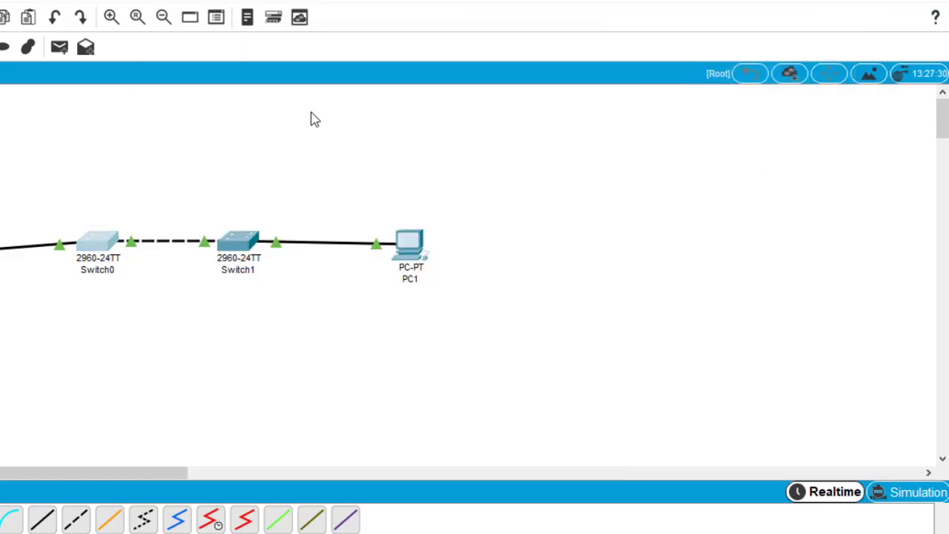
double_click(104, 237)
click(268, 80)
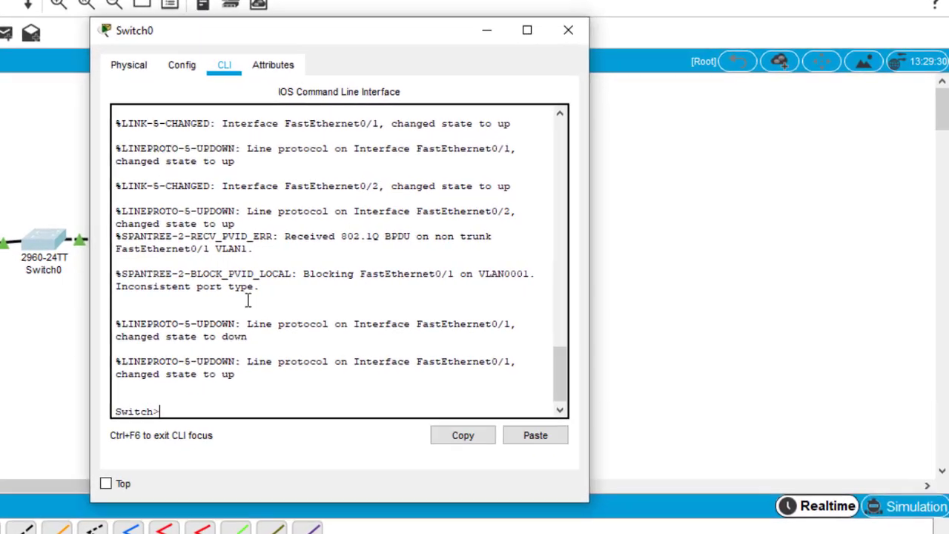
key(Return)
key(Return)
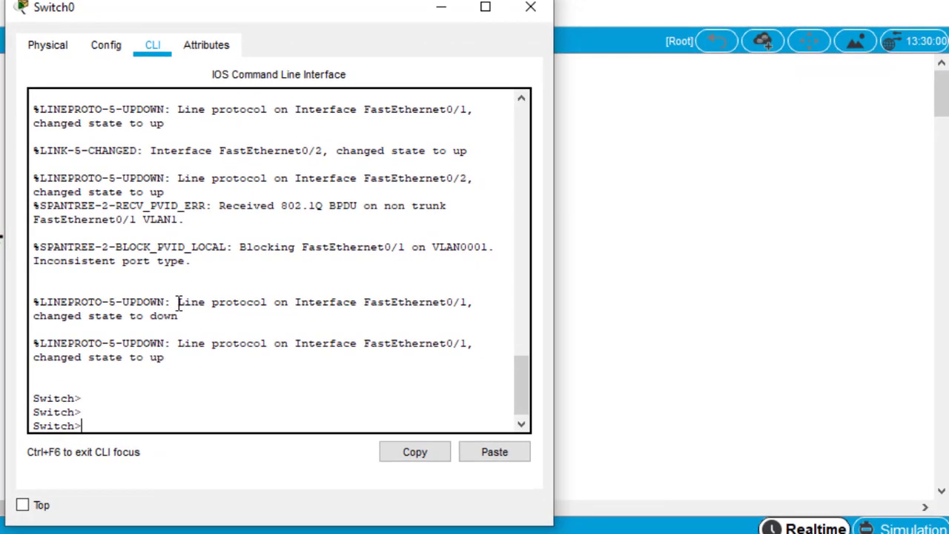
Enter privileged mode on Switch0 with en, and enter global configuration mode with config t
text(en)
key(Return)
text(co)
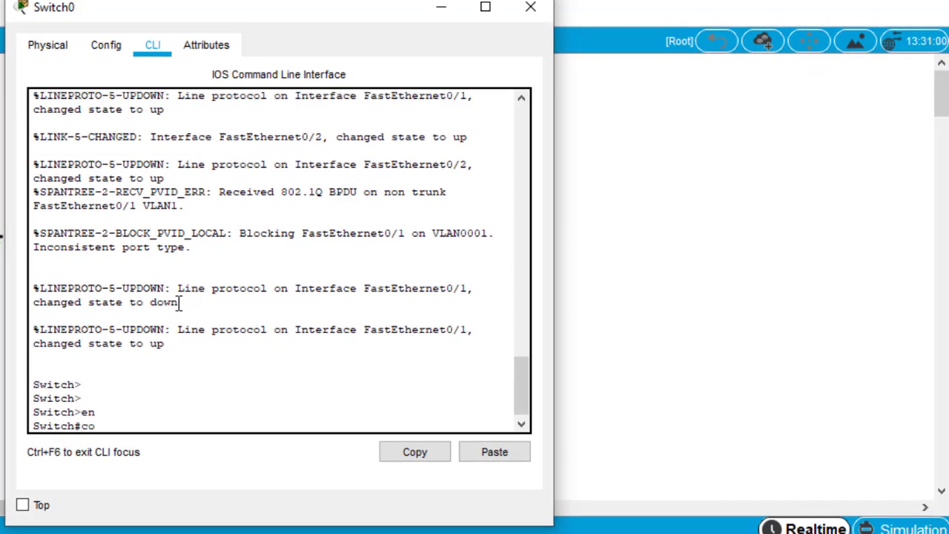
text(nfig t)
key(Return)
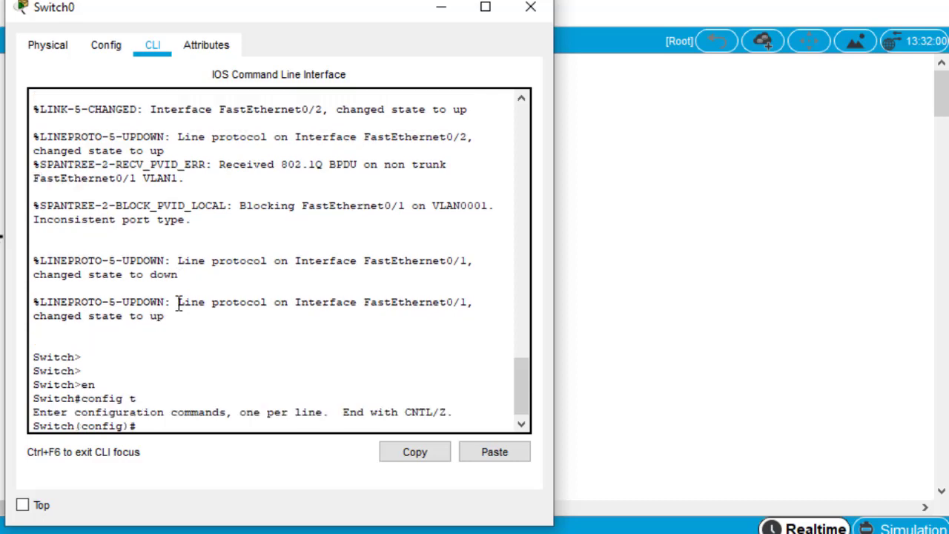
key(Return)
key(Return)
key(Return)
key(Return)
key(Return)
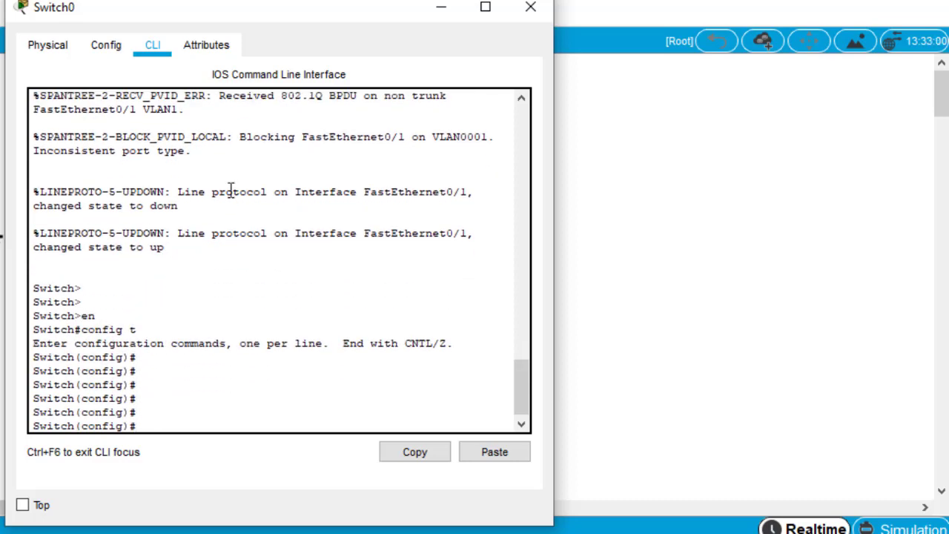
Check the port labels on the link between the switches and enter Switch0's interface configuration with int fa0/1
drag(324, 12, 587, 23)
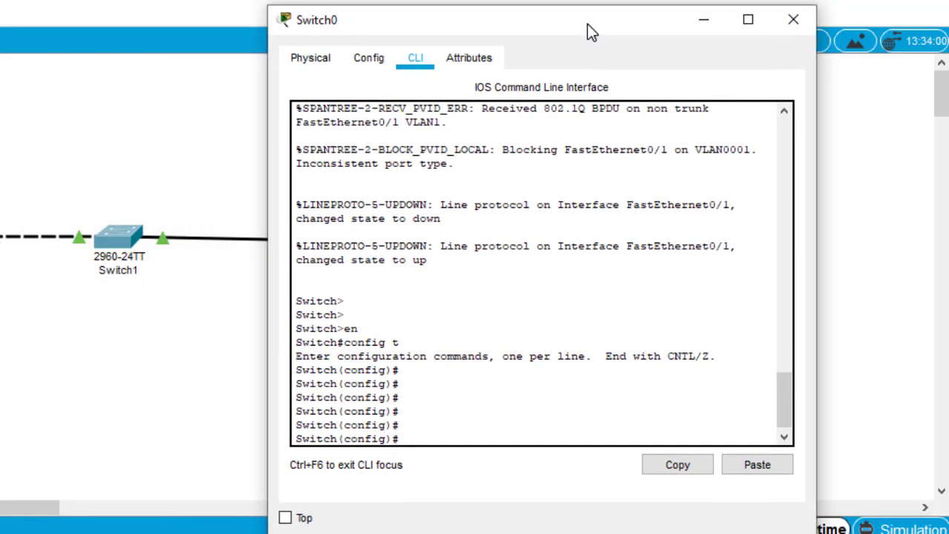
click(91, 375)
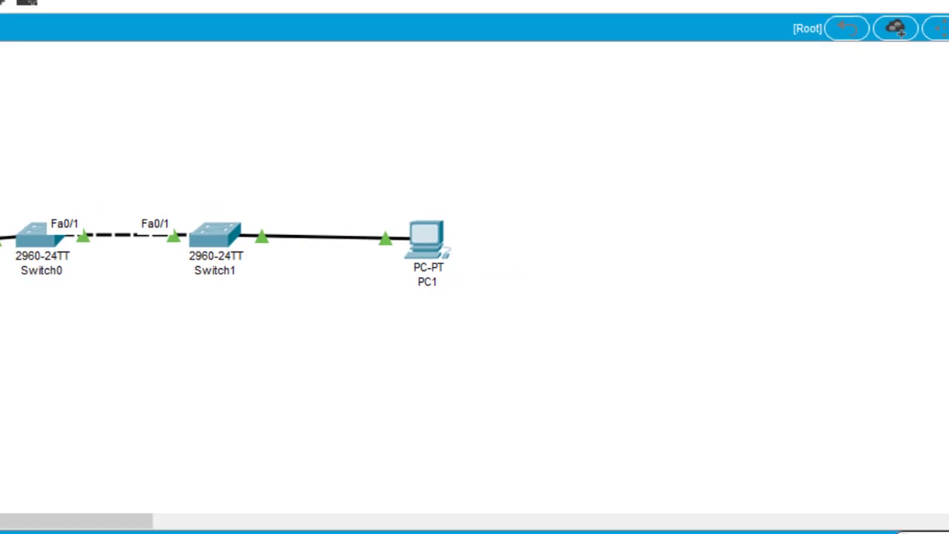
click(434, 510)
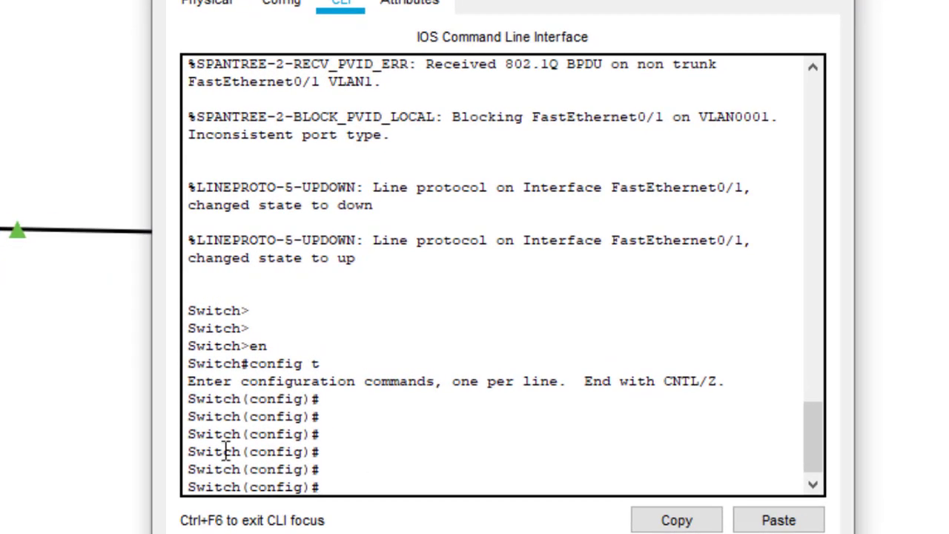
text(int fa0/1)
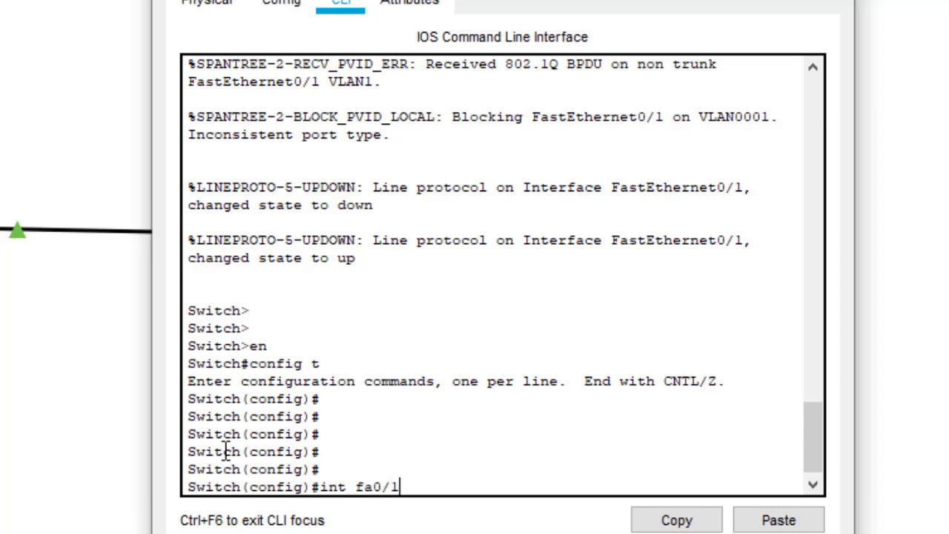
key(Return)
key(Return)
key(Return)
key(Return)
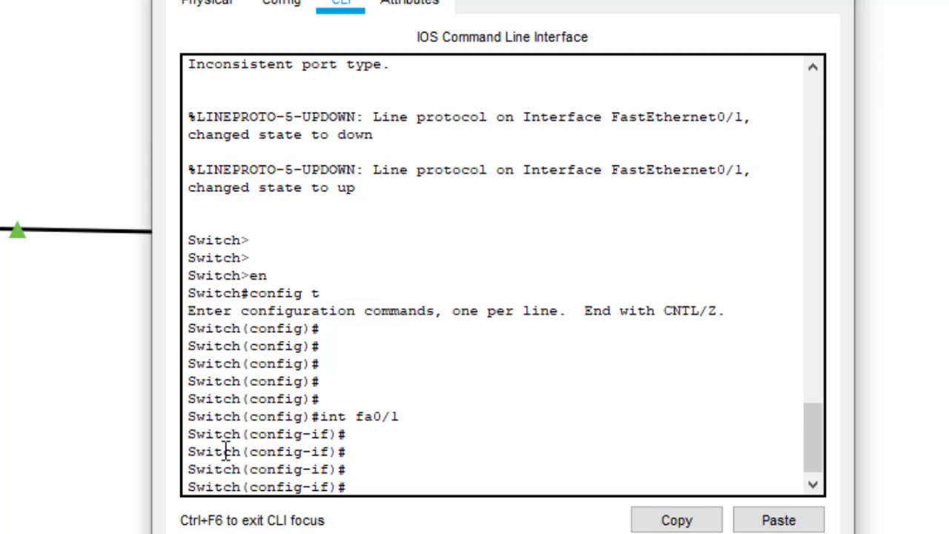
Set Switch0's fa0/1 interface to trunk mode with switchport mode trunk
text(switc)
key(Tab)
text(mo)
key(Tab)
text(trun)
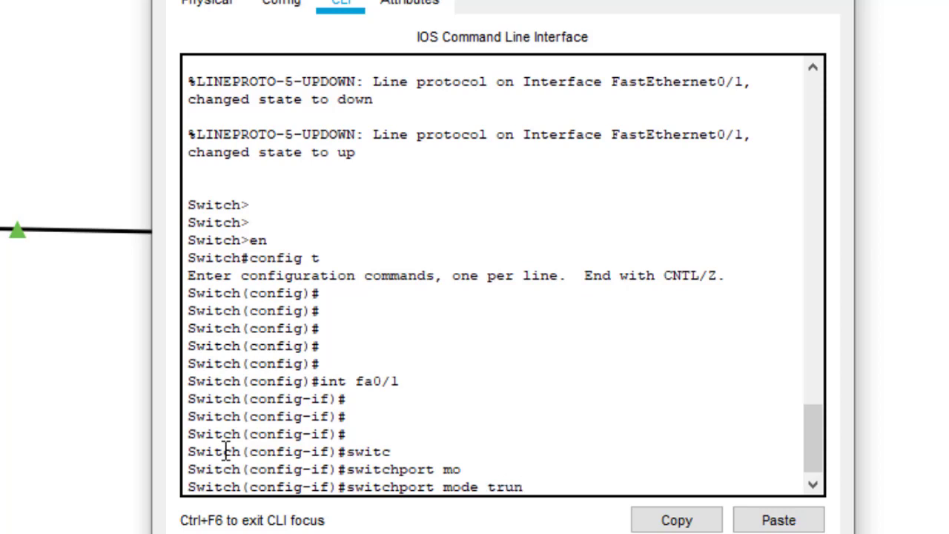
key(Tab)
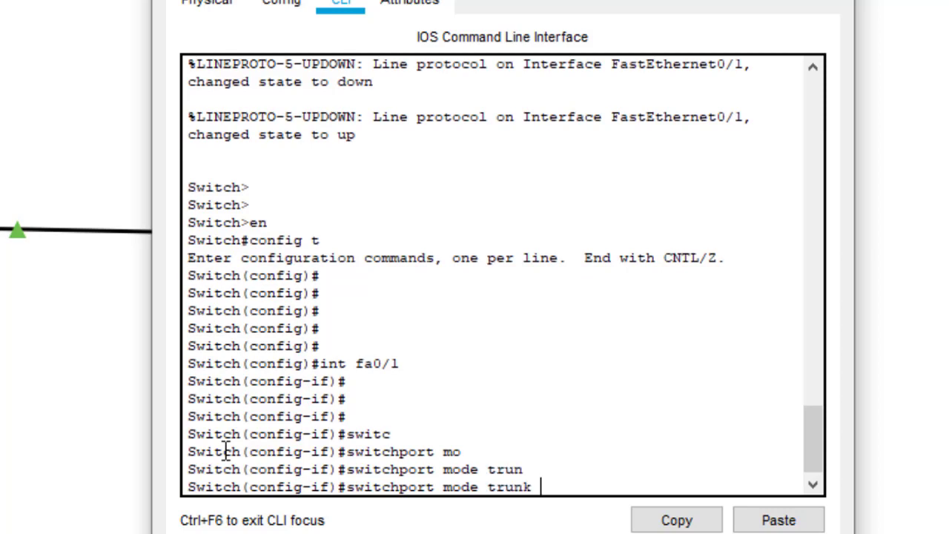
key(Return)
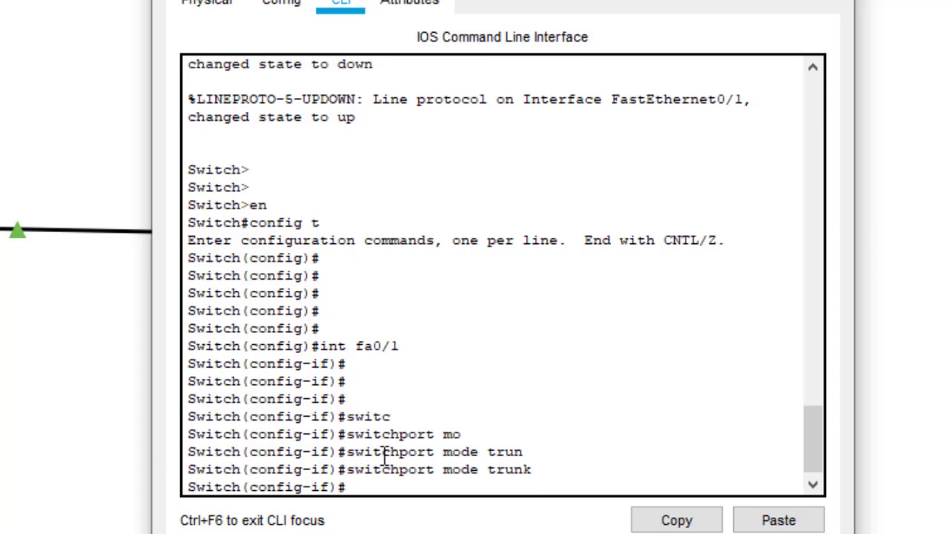
key(Return)
key(Return)
Save Switch0's running configuration from interface mode with the command do wr
text(do wr)
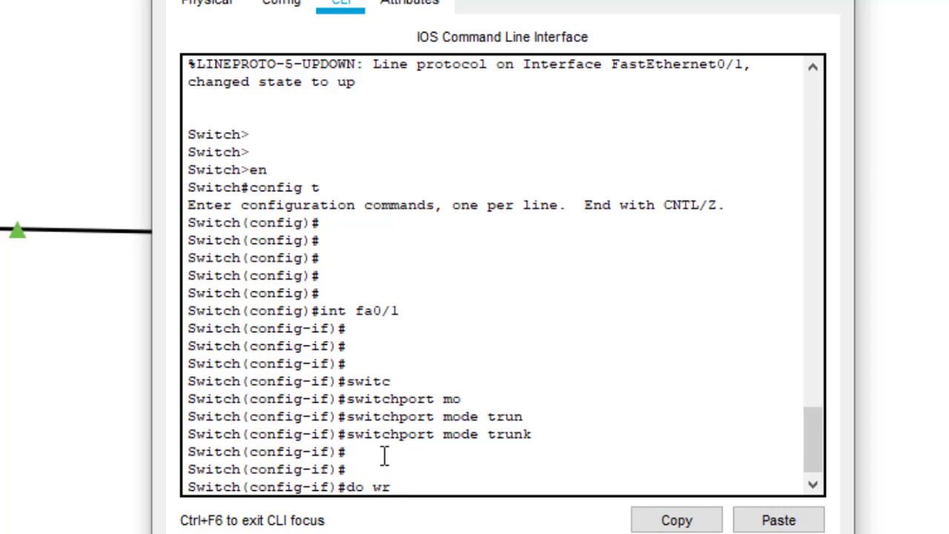
key(Return)
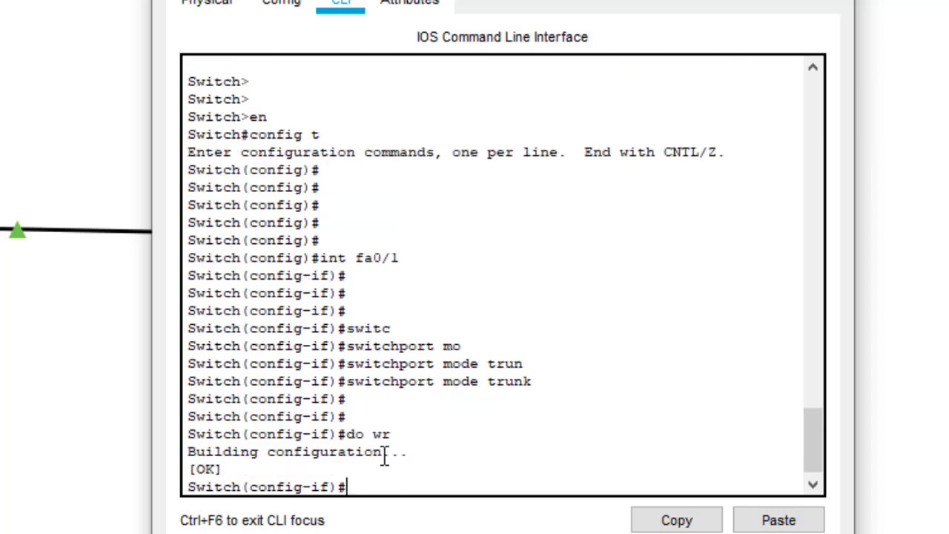
key(Return)
key(Return)
key(Return)
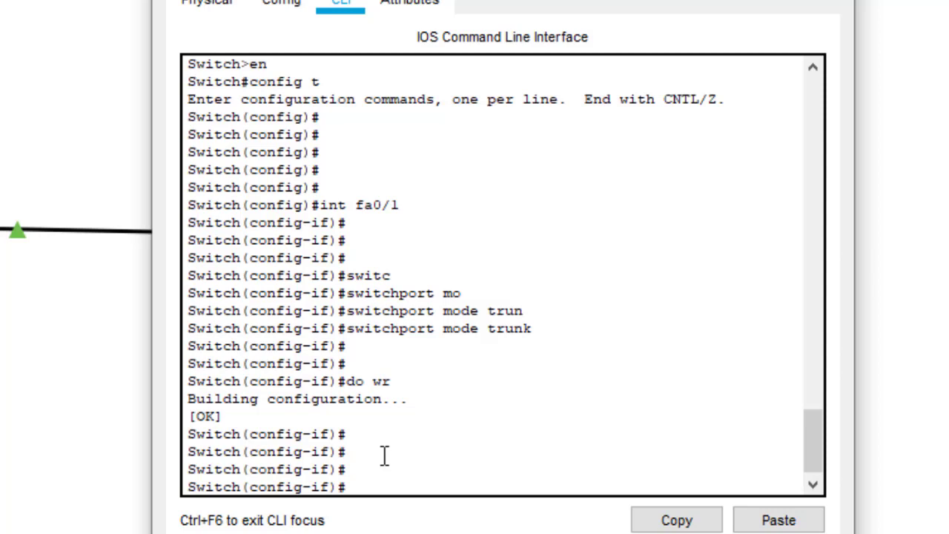
Run do sh int trunk on Switch0, examine the port, mode and encapsulation columns, and close the Switch0 window
text(do sh int trunk)
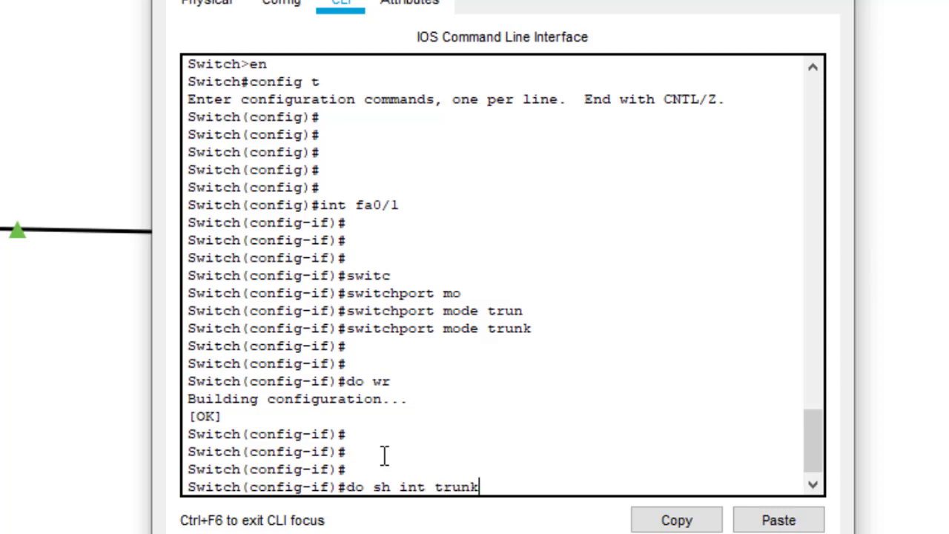
key(Return)
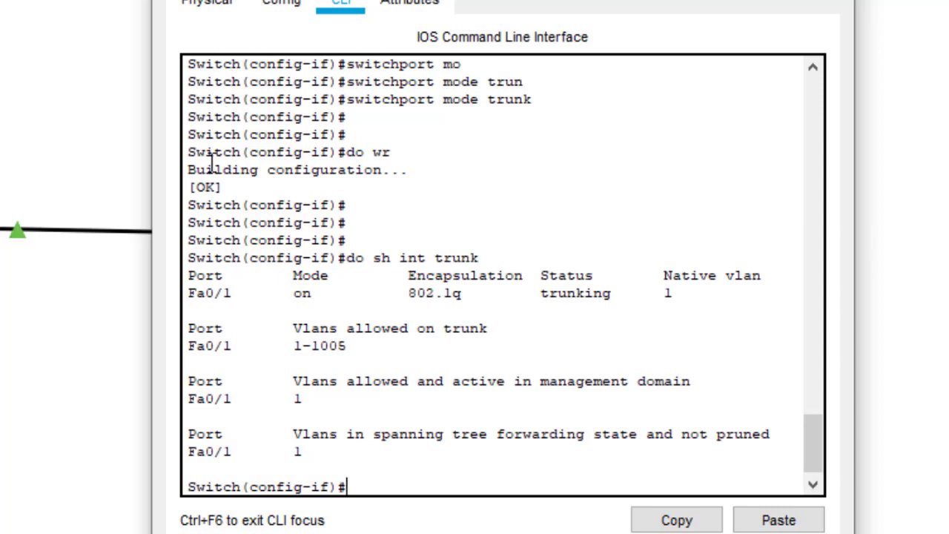
drag(233, 293, 185, 308)
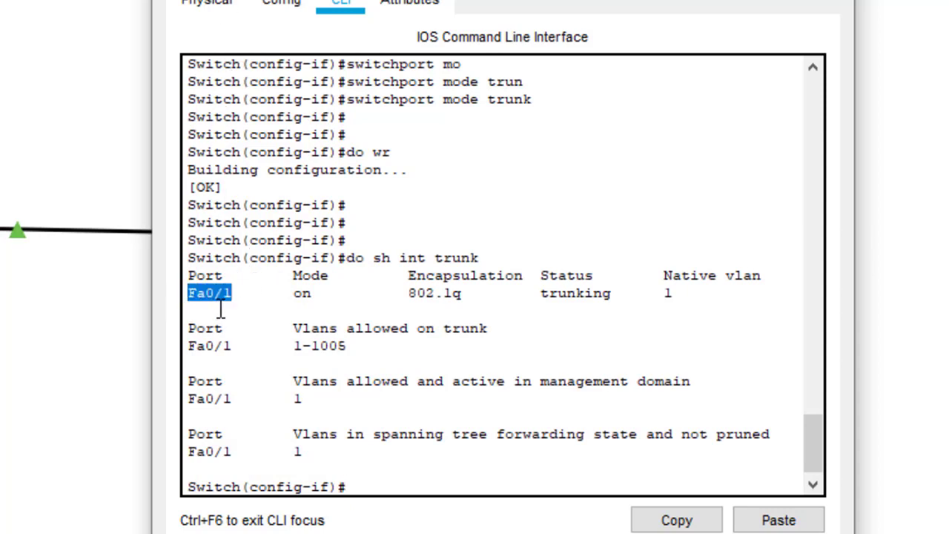
click(308, 293)
double_click(308, 294)
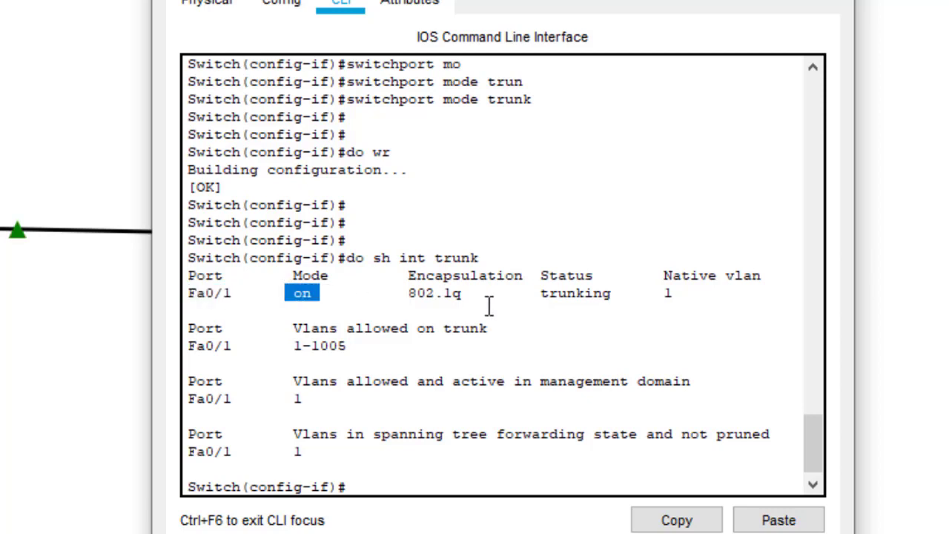
drag(481, 298, 407, 300)
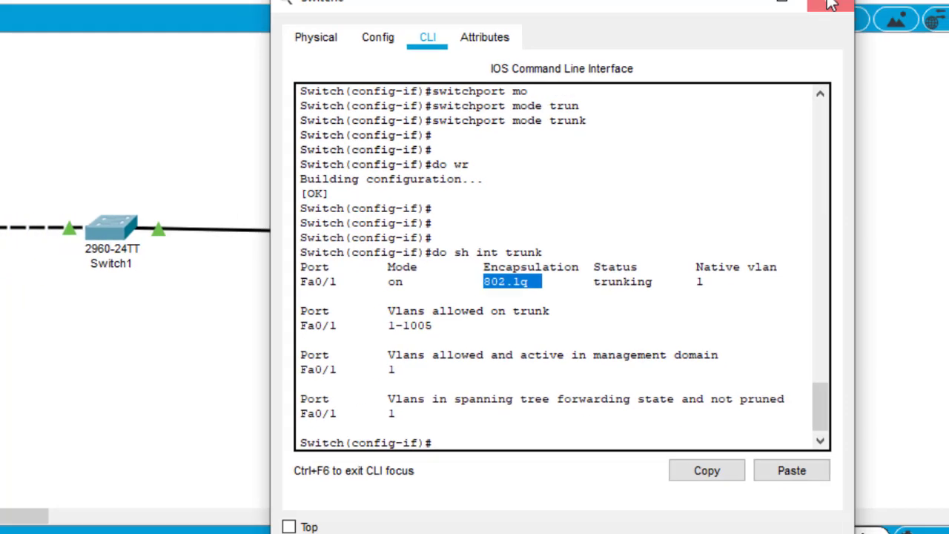
click(845, 0)
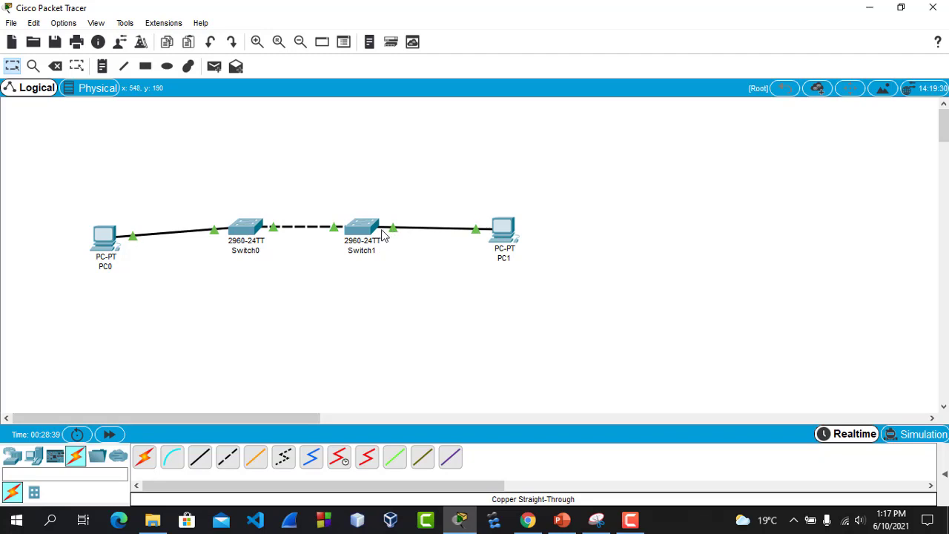
mouse_move(382, 235)
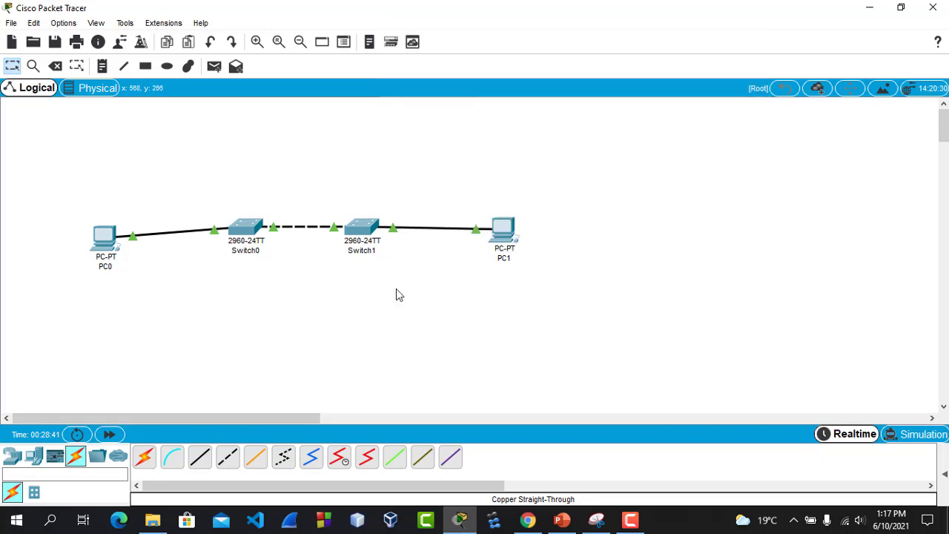